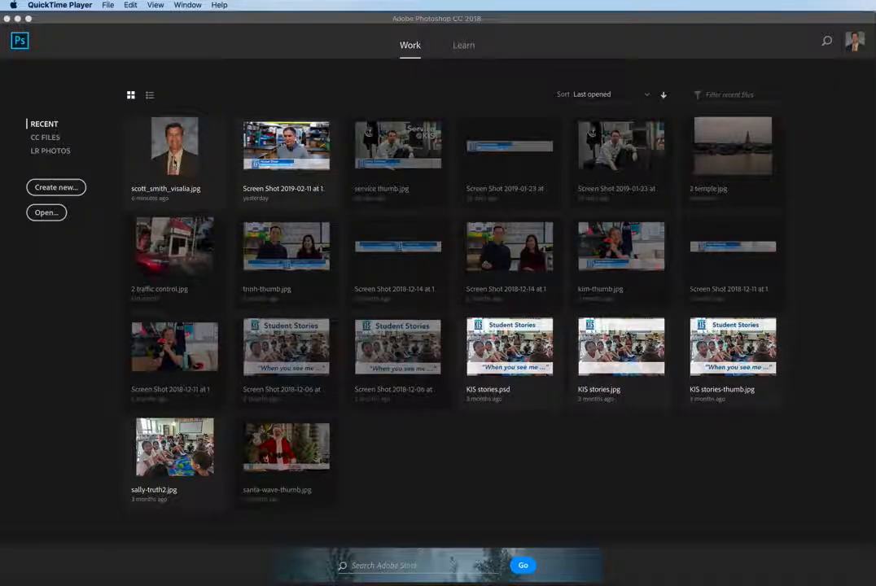
# Step: Open the recent studio portrait of the man in a suit and duplicate its background onto a new layer
pyautogui.click(179, 169)
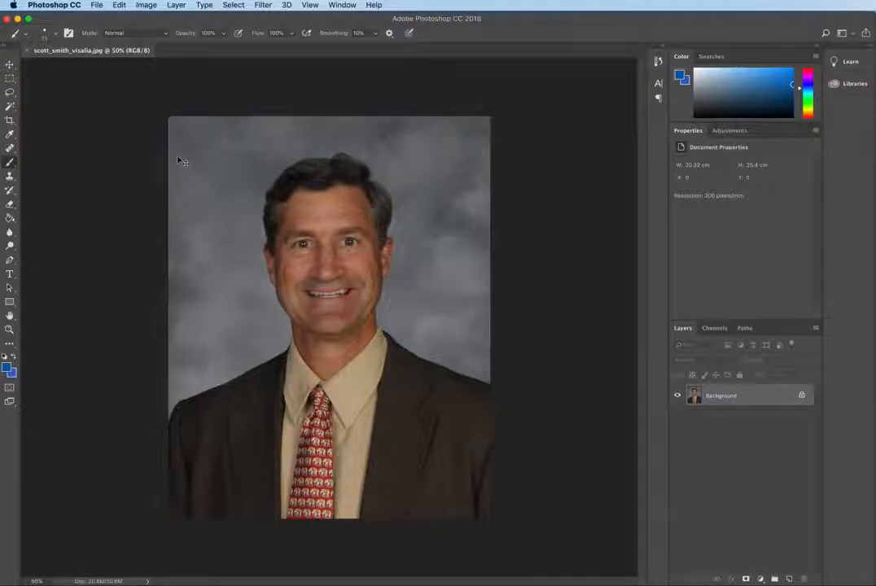
pyautogui.press('super+j')
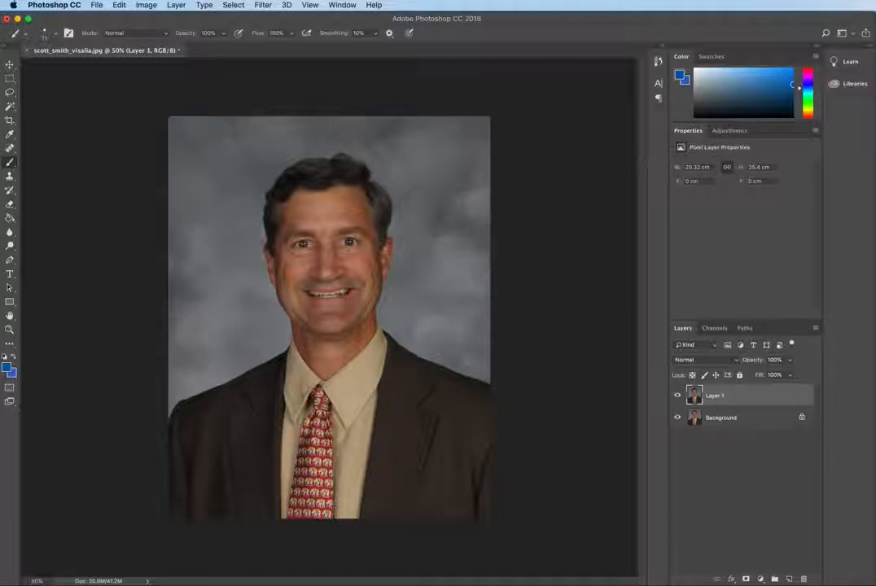
# Step: Select the man's upper teeth with the Magic Wand, adding tooth after tooth to one combined selection
pyautogui.press('super+plus')
pyautogui.press('super+plus')
pyautogui.press('super+plus')
pyautogui.press('super+plus')
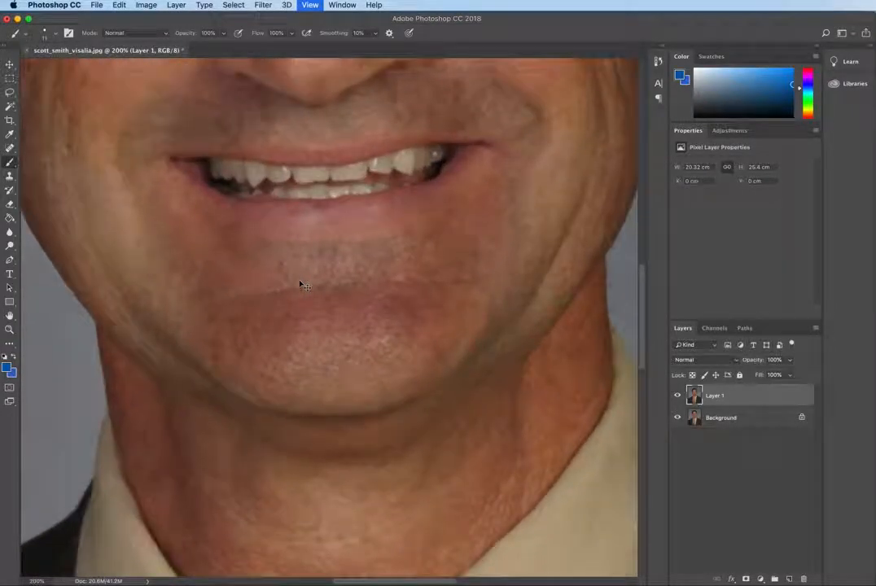
pyautogui.press('super+plus')
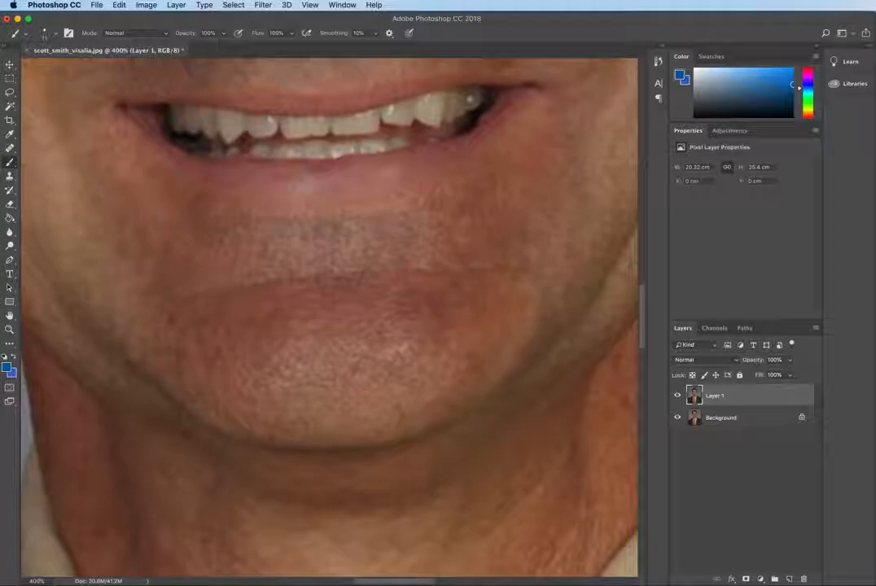
pyautogui.moveTo(321, 209); pyautogui.dragTo(316, 298)
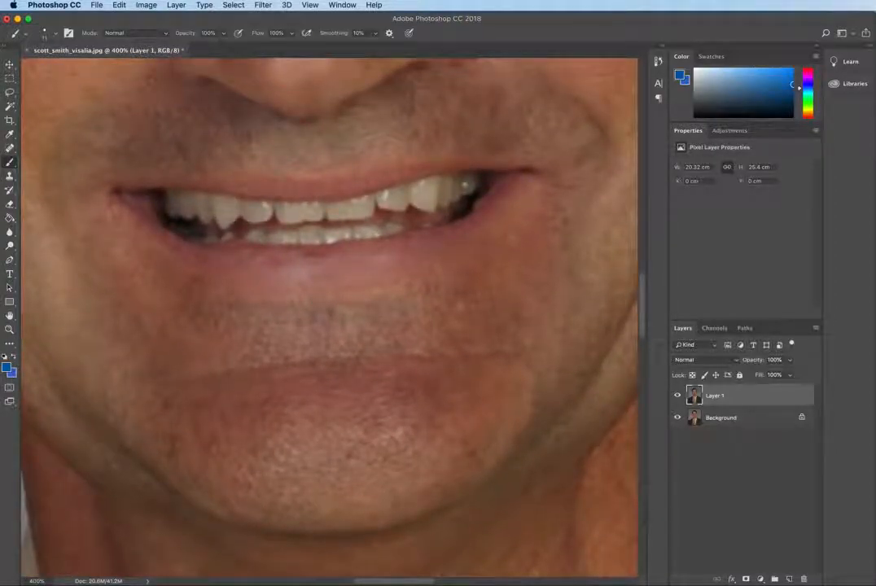
pyautogui.click(11, 108)
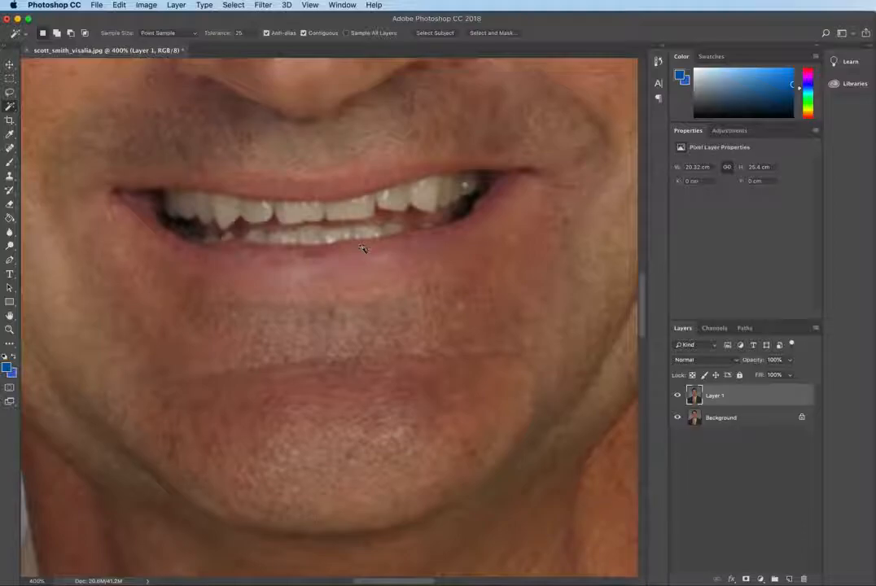
pyautogui.click(296, 216)
pyautogui.keyDown('shift'); pyautogui.click(329, 213); pyautogui.keyUp('shift')
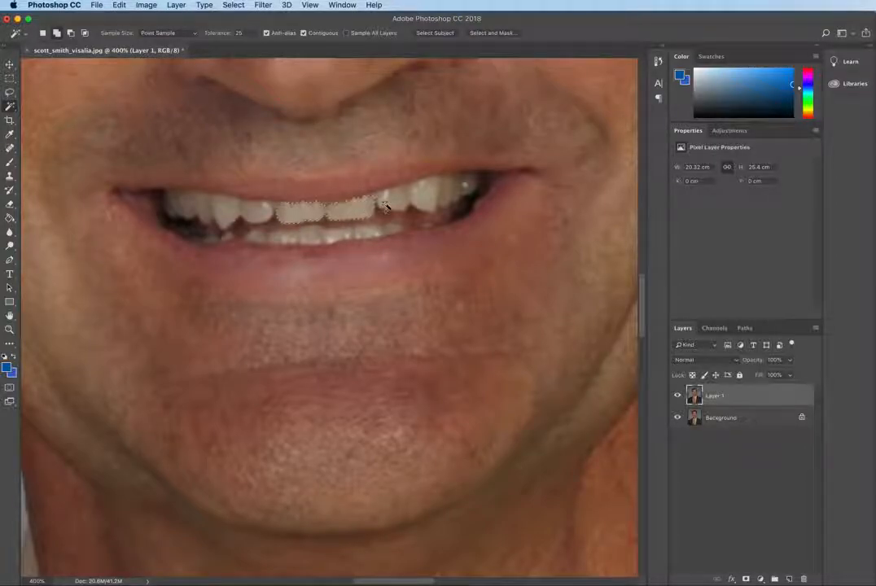
pyautogui.keyDown('shift'); pyautogui.click(386, 200); pyautogui.keyUp('shift')
pyautogui.keyDown('shift'); pyautogui.click(421, 196); pyautogui.keyUp('shift')
pyautogui.keyDown('shift'); pyautogui.click(263, 213); pyautogui.keyUp('shift')
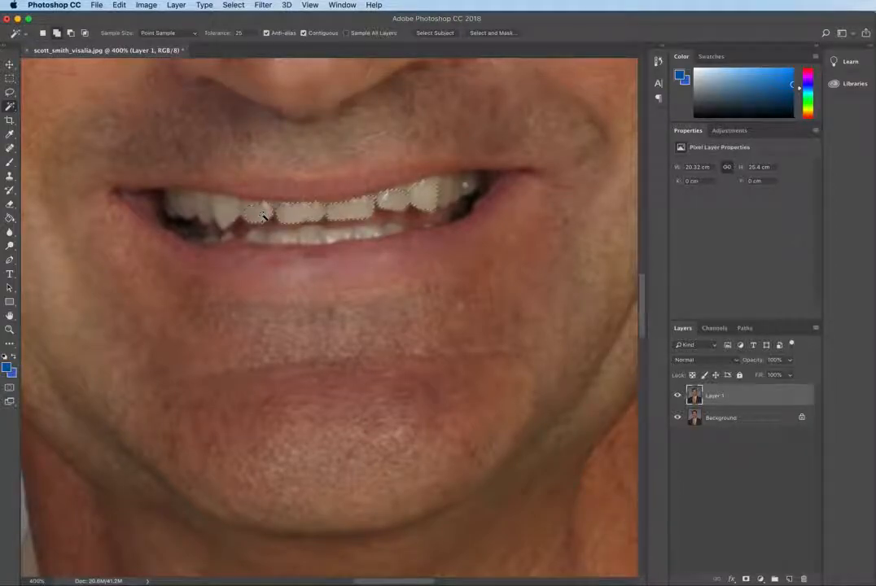
pyautogui.keyDown('shift'); pyautogui.click(207, 214); pyautogui.keyUp('shift')
pyautogui.keyDown('shift'); pyautogui.click(202, 210); pyautogui.keyUp('shift')
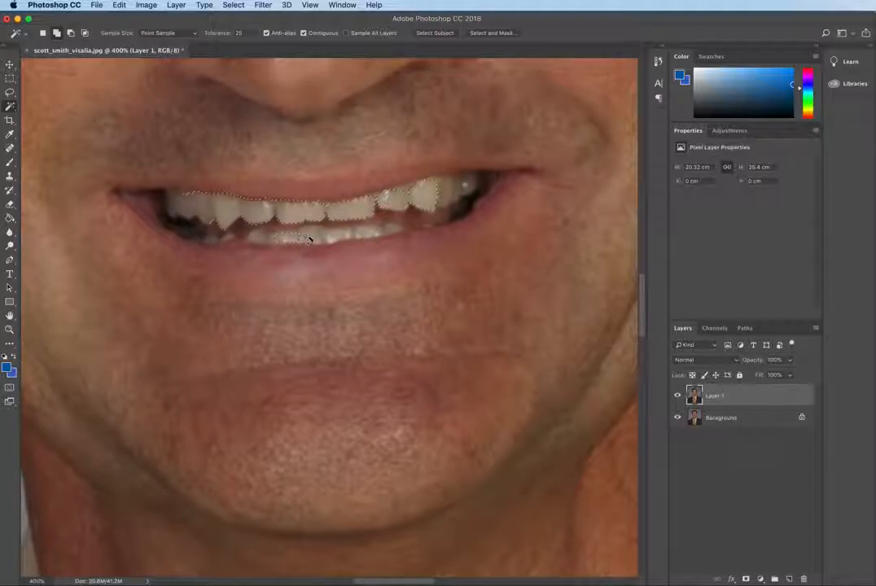
# Step: Add the rest of the lower teeth and the back upper teeth to the Magic Wand selection
pyautogui.keyDown('shift'); pyautogui.click(342, 234); pyautogui.keyUp('shift')
pyautogui.keyDown('shift'); pyautogui.click(391, 231); pyautogui.keyUp('shift')
pyautogui.keyDown('shift'); pyautogui.click(249, 232); pyautogui.keyUp('shift')
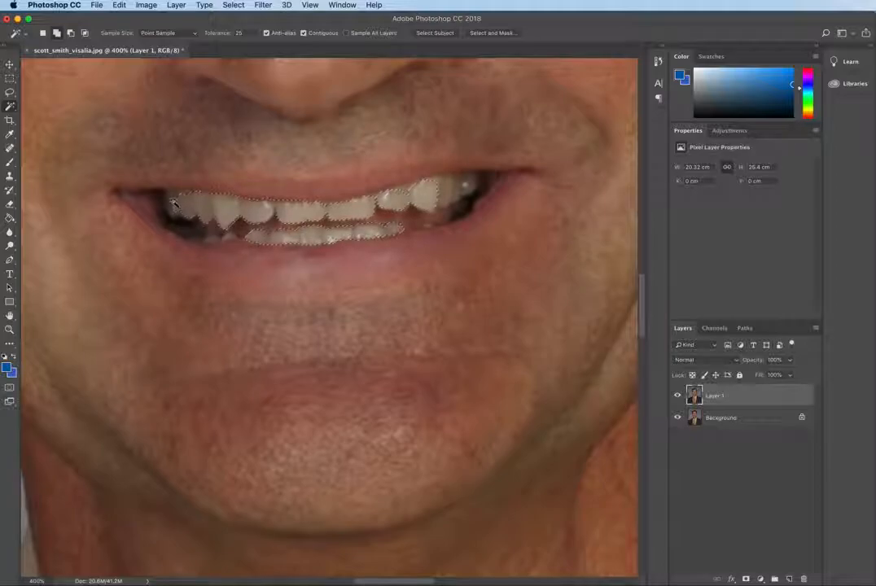
pyautogui.keyDown('shift'); pyautogui.click(446, 191); pyautogui.keyUp('shift')
pyautogui.keyDown('shift'); pyautogui.click(461, 189); pyautogui.keyUp('shift')
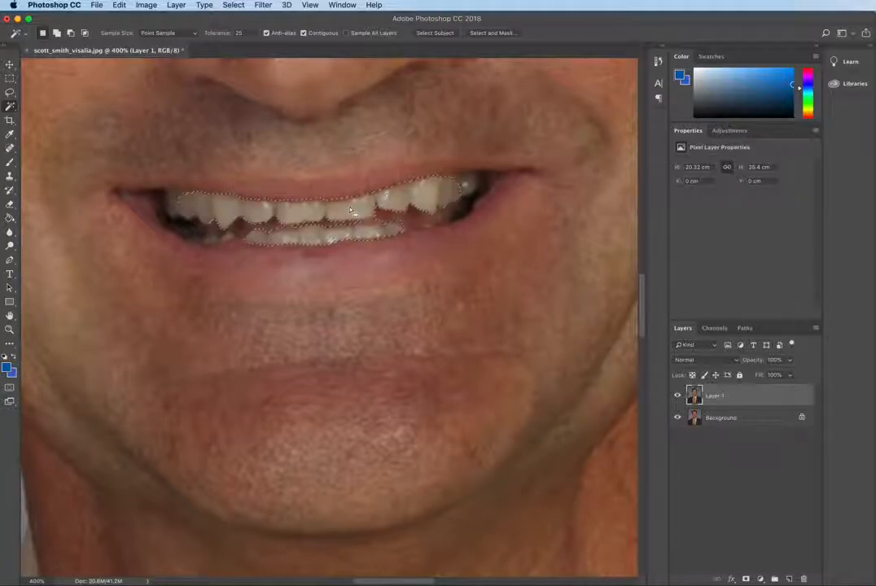
# Step: Refine the teeth selection in Quick Mask mode by painting the missed tooth areas white with an 11 px brush at 100% hardness
pyautogui.press('q')
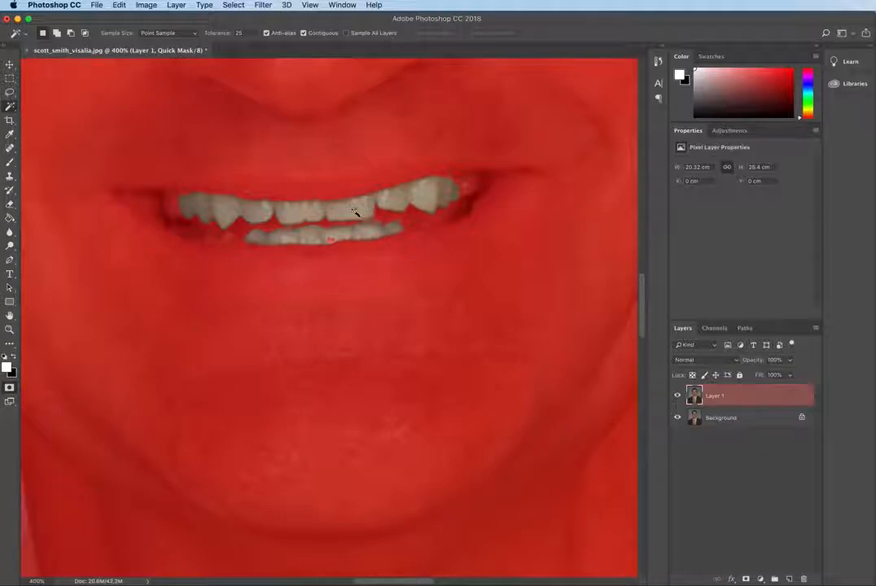
pyautogui.click(11, 166)
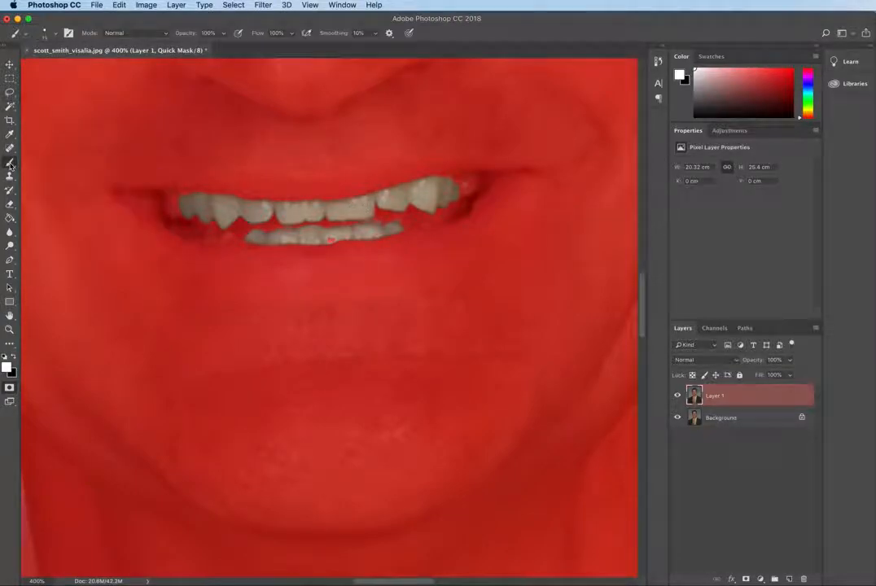
pyautogui.click(55, 34)
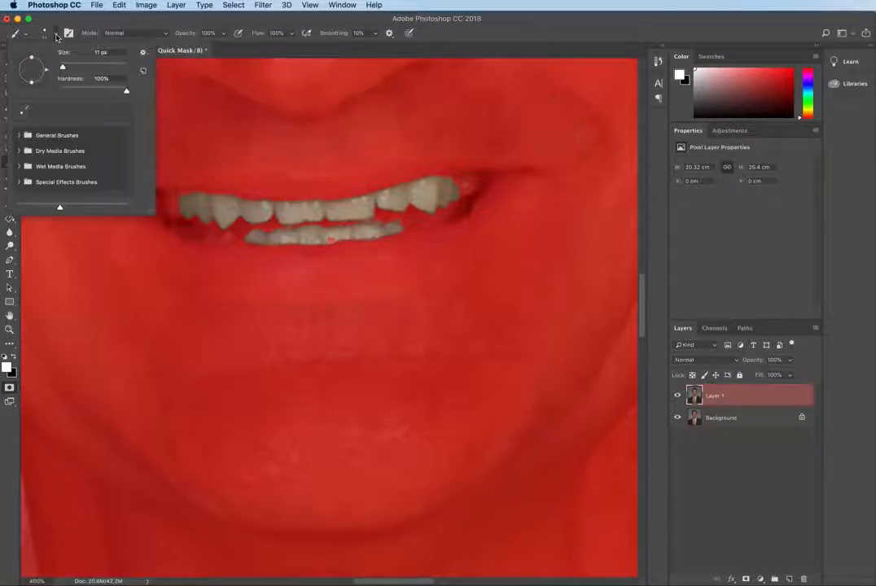
pyautogui.moveTo(127, 92)
pyautogui.mouseDown()
pyautogui.moveTo(105, 95)
pyautogui.moveTo(129, 94)
pyautogui.mouseUp()
pyautogui.press('Return')
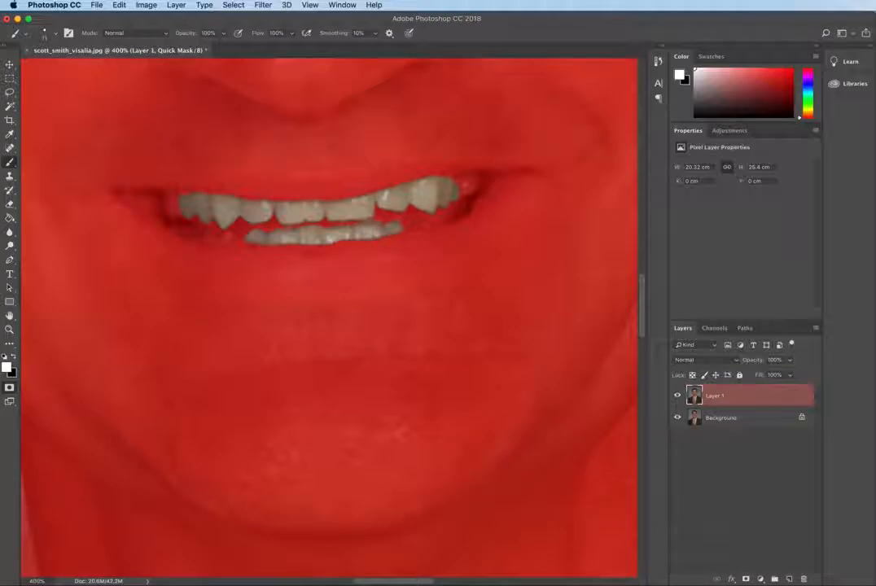
pyautogui.moveTo(185, 200)
pyautogui.mouseDown()
pyautogui.moveTo(170, 206)
pyautogui.moveTo(178, 213)
pyautogui.moveTo(193, 199)
pyautogui.moveTo(213, 237)
pyautogui.mouseUp()
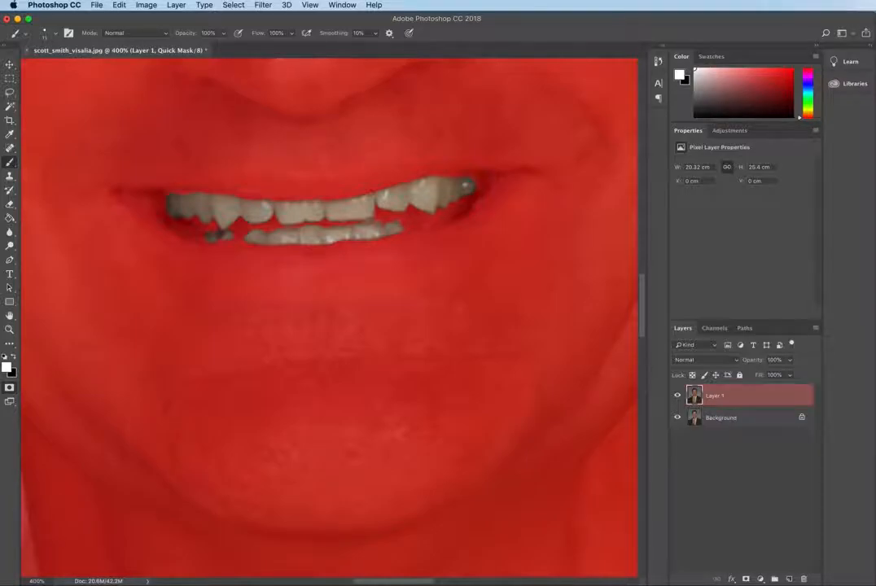
pyautogui.press('q')
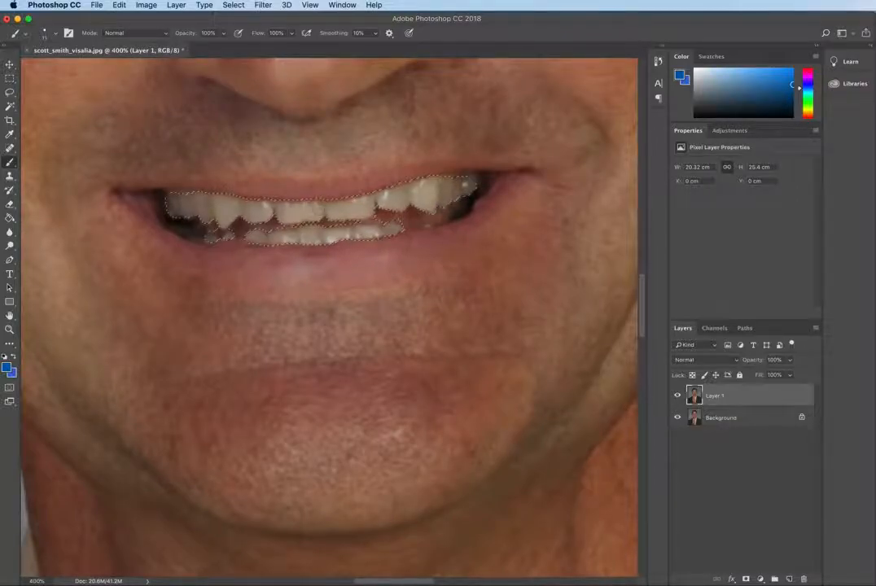
# Step: Apply a Hue/Saturation adjustment to the selected teeth, setting the Yellows to saturation -92 and lightness +14
pyautogui.click(146, 5)
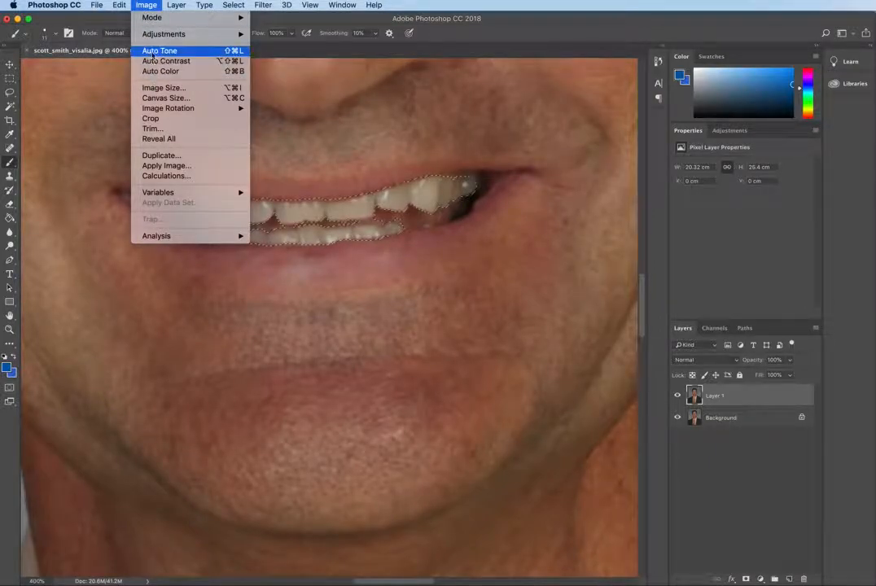
pyautogui.moveTo(156, 36)
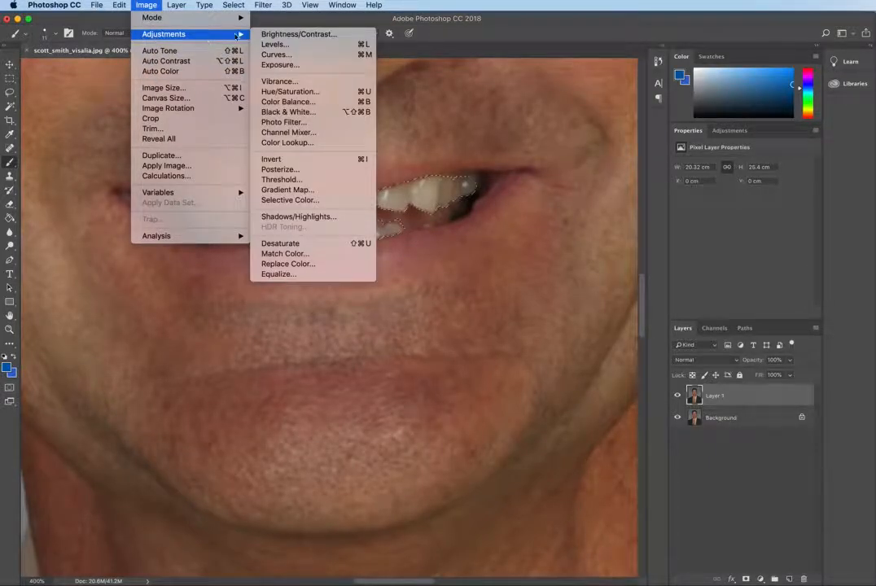
pyautogui.click(285, 92)
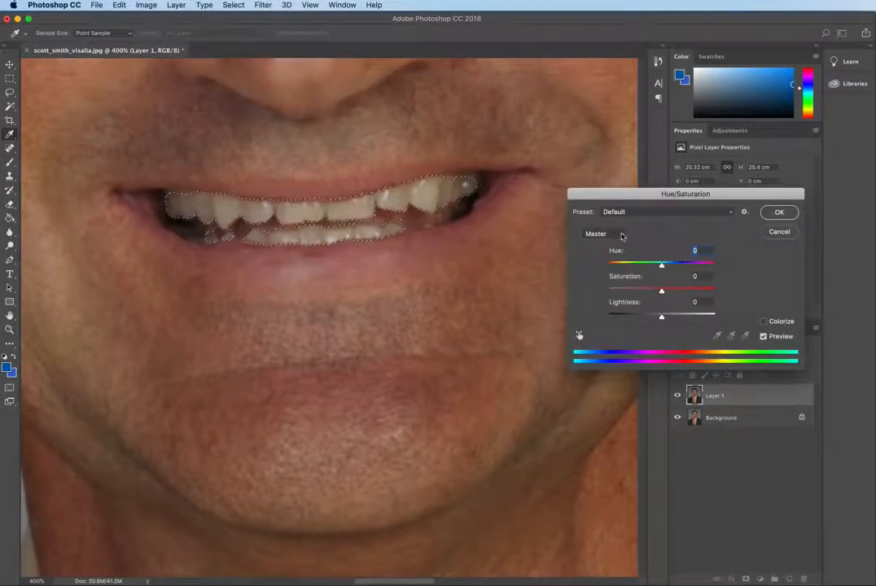
pyautogui.click(621, 236)
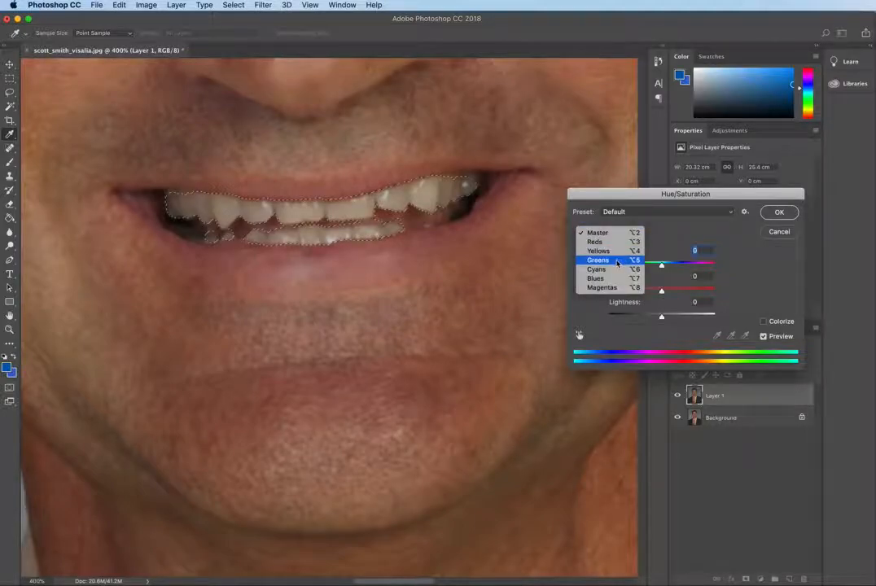
pyautogui.click(620, 251)
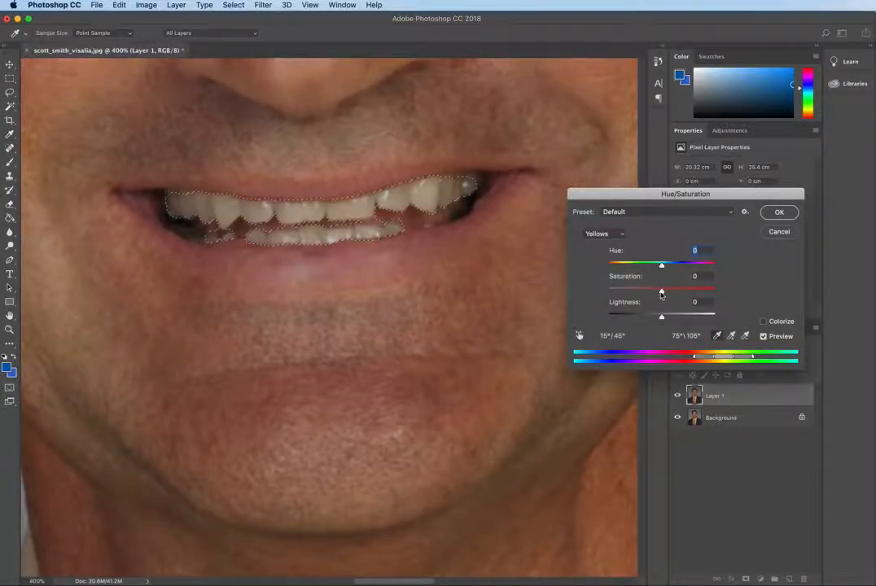
pyautogui.moveTo(661, 291); pyautogui.dragTo(614, 294)
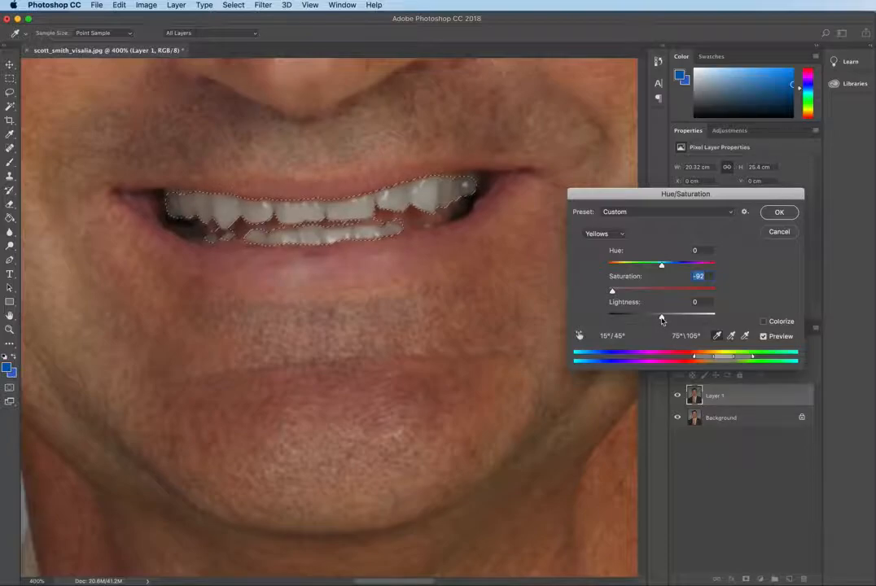
pyautogui.moveTo(662, 319); pyautogui.dragTo(684, 318)
pyautogui.press('super+z')
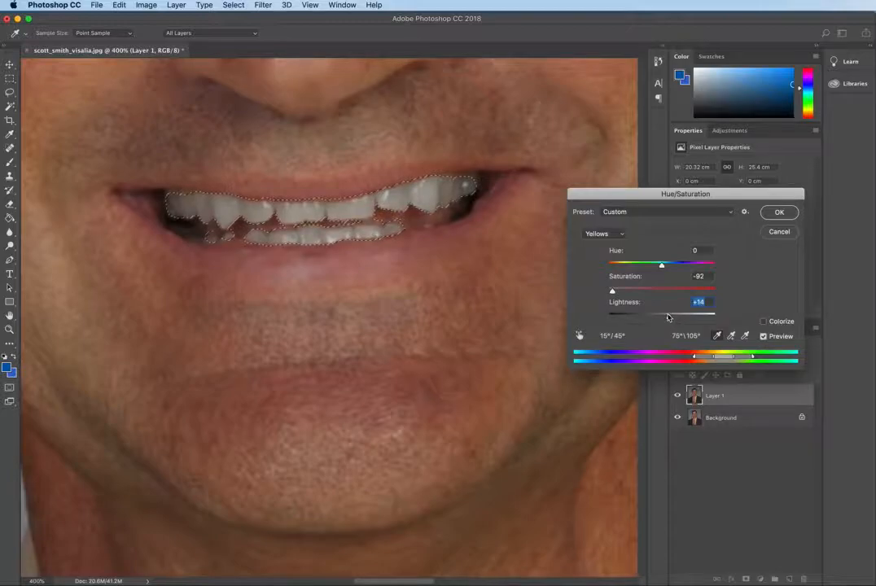
pyautogui.click(779, 213)
pyautogui.press('b')
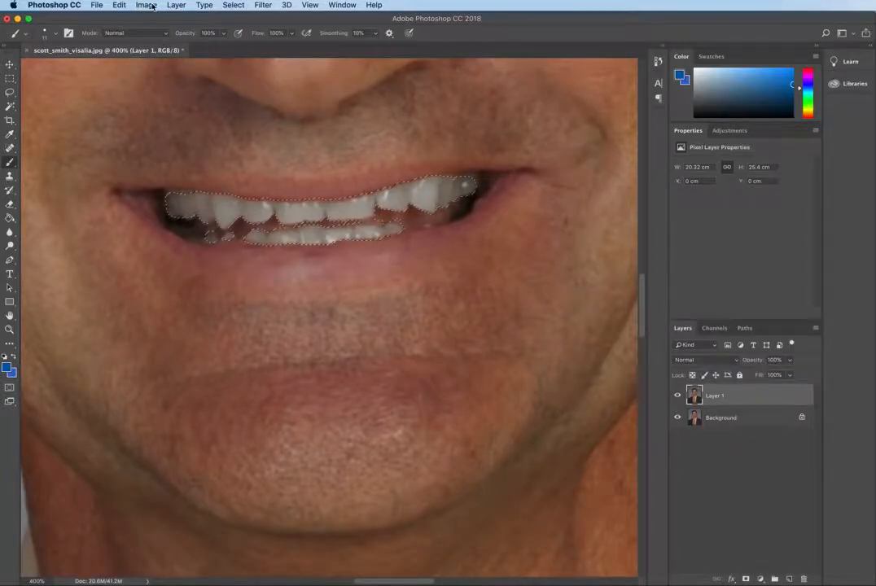
# Step: Add a Curves adjustment layer named "teeth" masked to the teeth selection
pyautogui.click(177, 6)
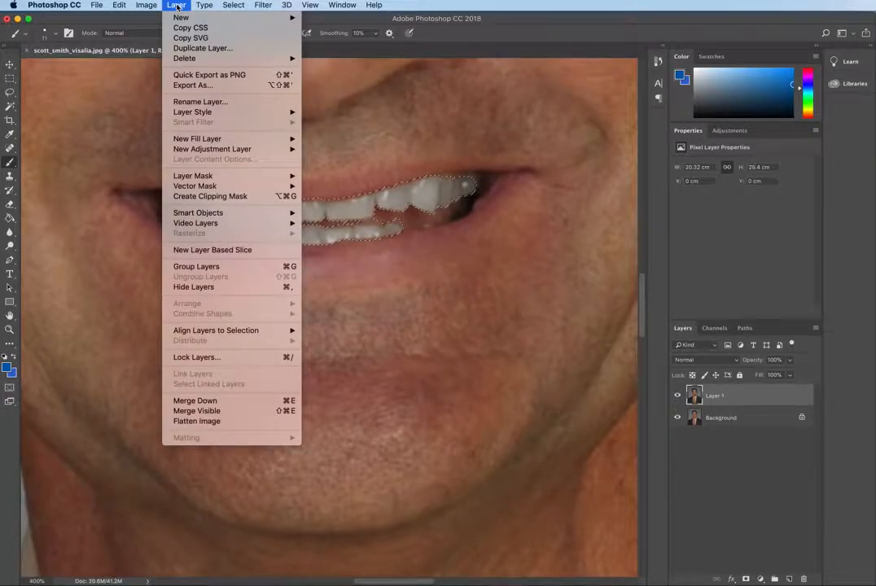
pyautogui.moveTo(197, 153)
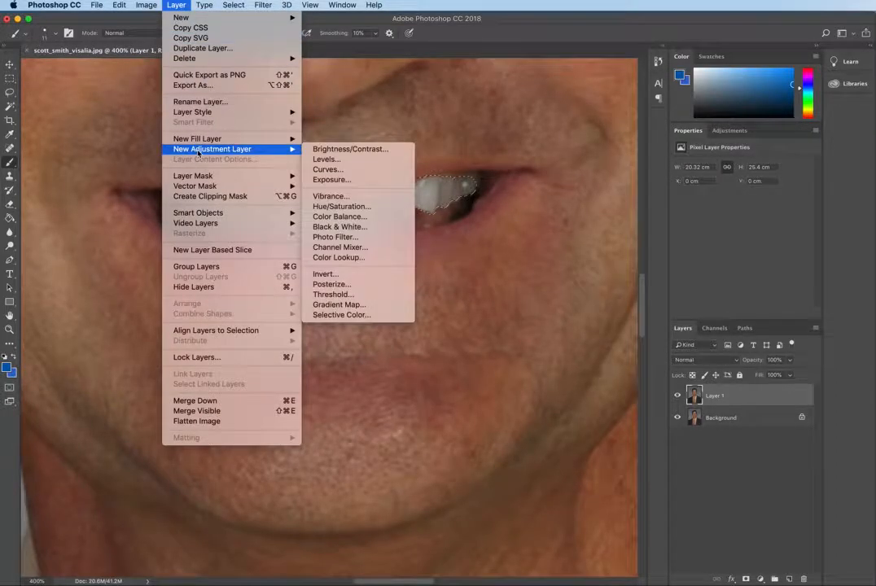
pyautogui.click(327, 169)
pyautogui.write('teeth')
pyautogui.press('Return')
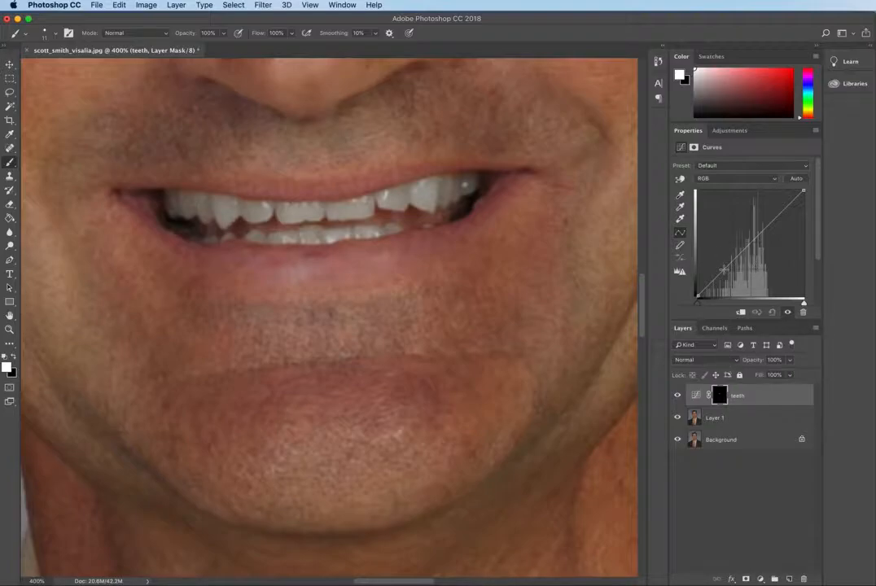
# Step: Brighten the teeth by adding three slightly raised points along the RGB curve in the shadows, midtones and highlights
pyautogui.moveTo(723, 270); pyautogui.dragTo(722, 267)
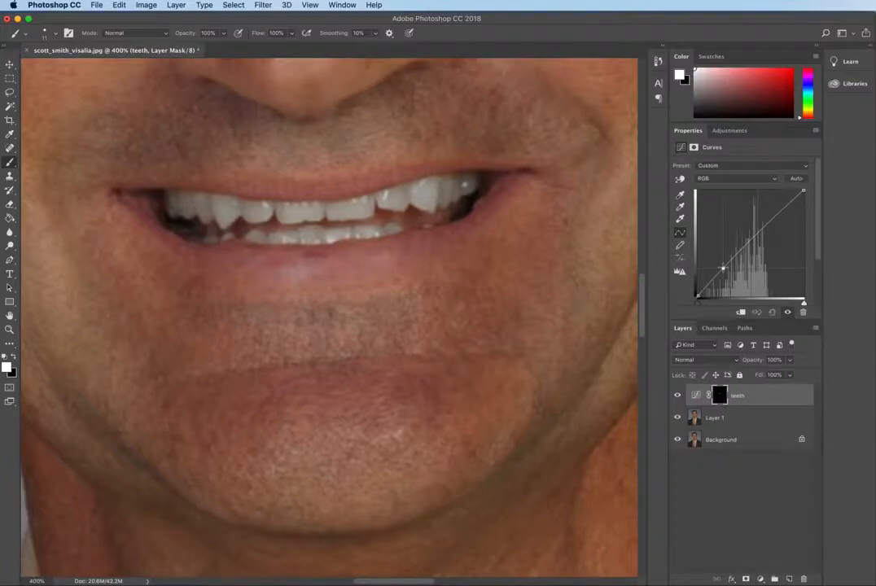
pyautogui.click(739, 247)
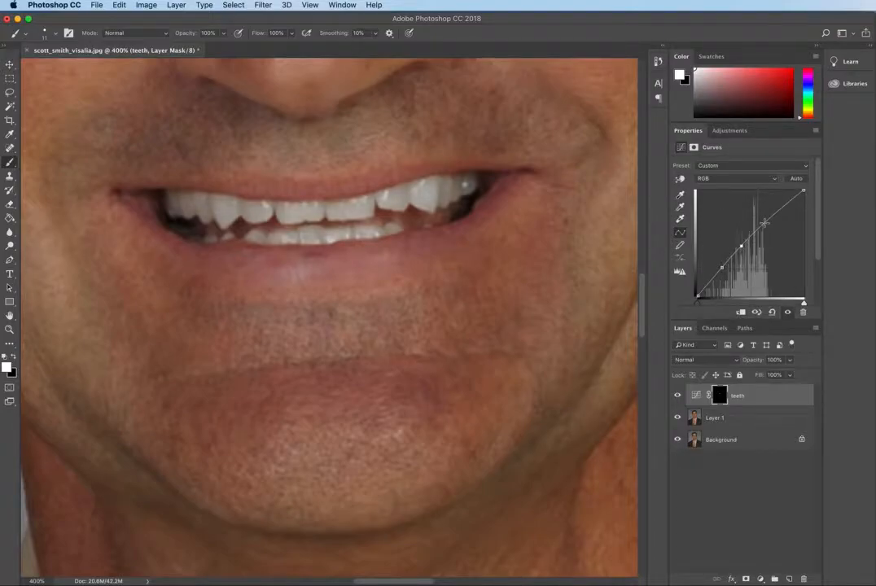
pyautogui.moveTo(766, 222); pyautogui.dragTo(763, 222)
# Step: Compare the full portrait with and without the "teeth" Curves layer by toggling its visibility
pyautogui.press('super+0')
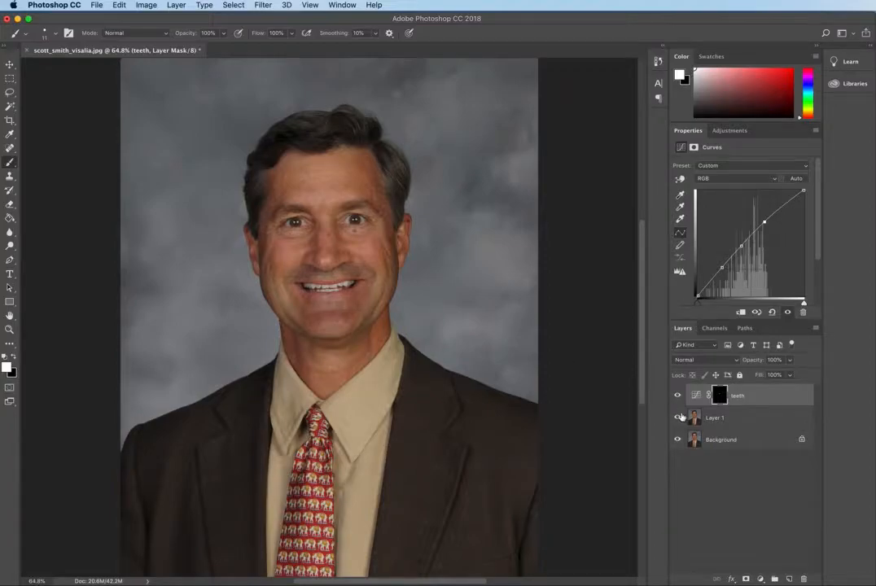
pyautogui.click(677, 396)
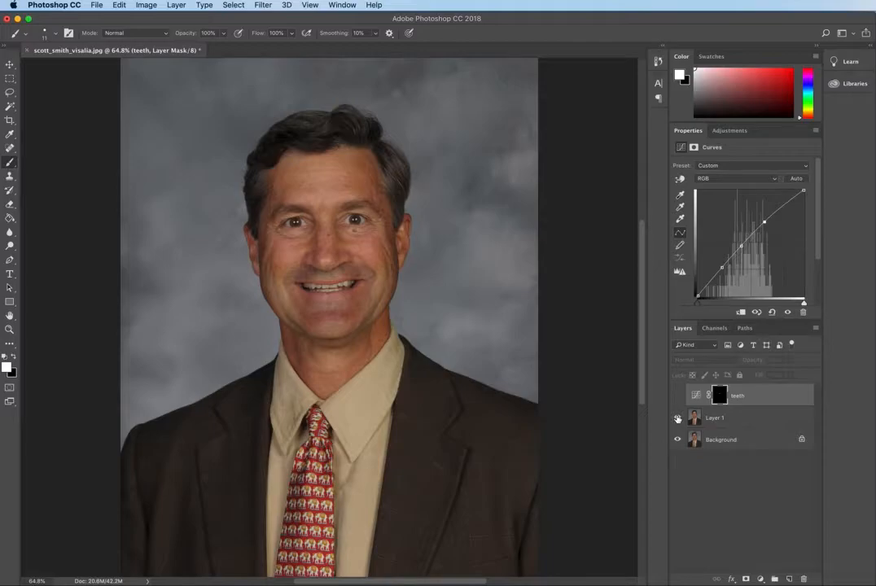
pyautogui.click(677, 395)
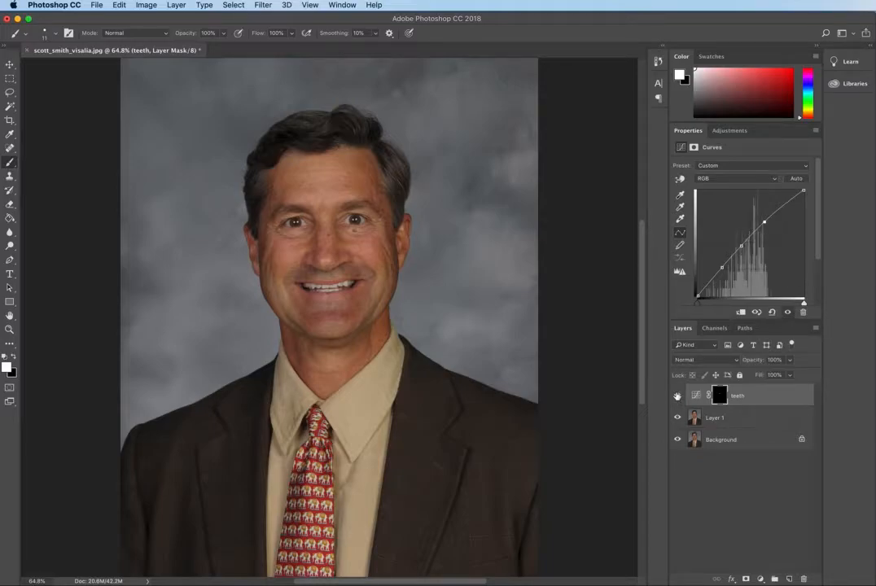